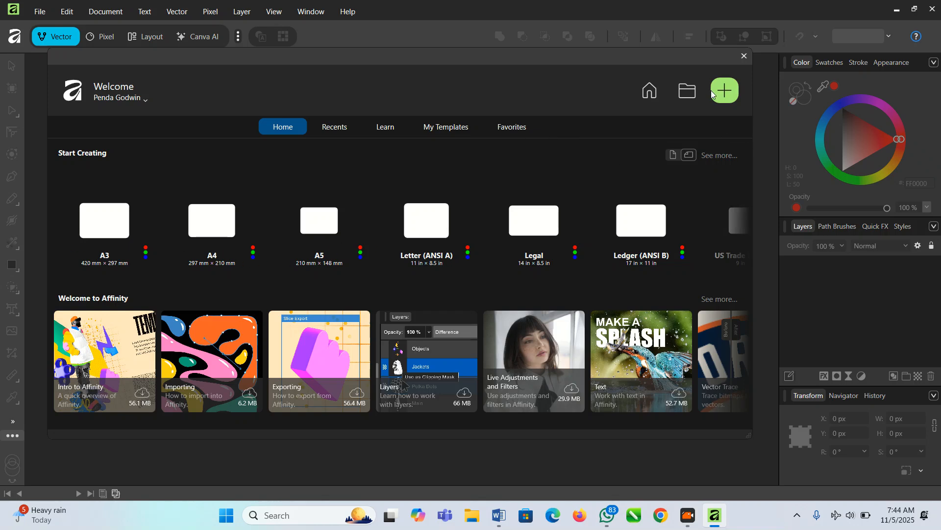
- Create a landscape A3 document, 420 × 297 mm at 300 DPI, in RGB/8 with the sRGB IEC61966-2.1 profile
click(733, 93)
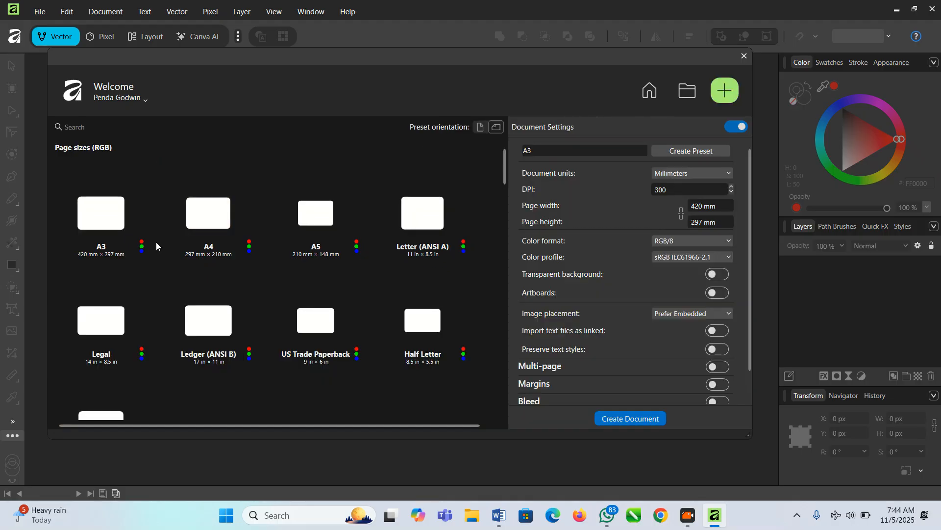
scroll(164, 245, down, 5)
scroll(182, 291, down, 2)
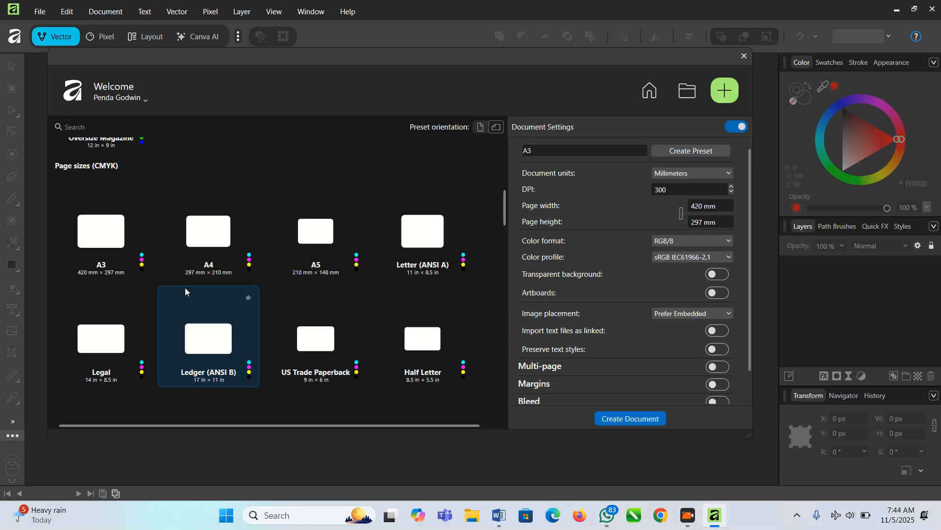
scroll(185, 291, up, 5)
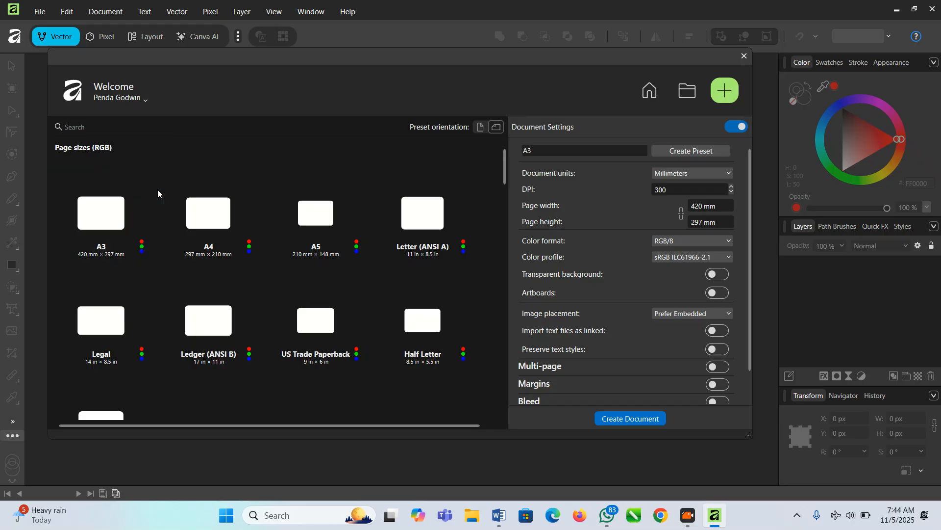
scroll(192, 234, down, 5)
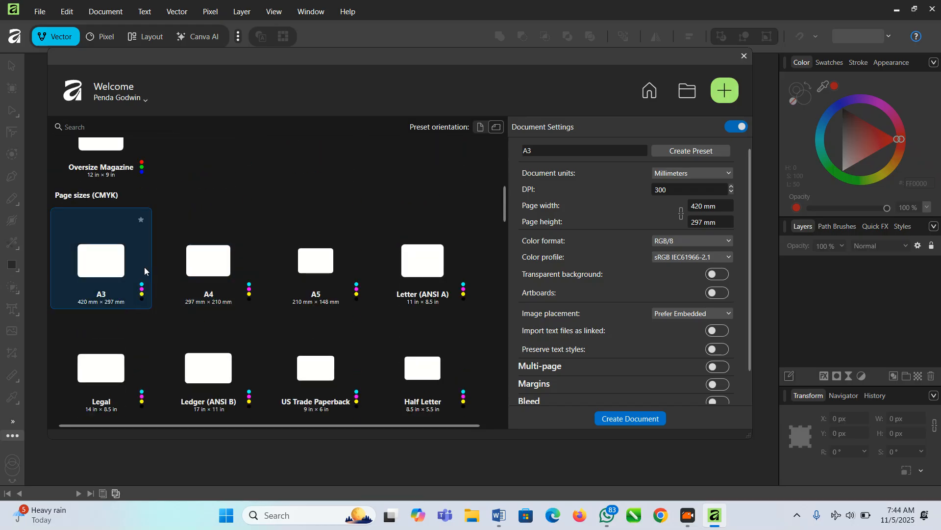
scroll(144, 267, up, 5)
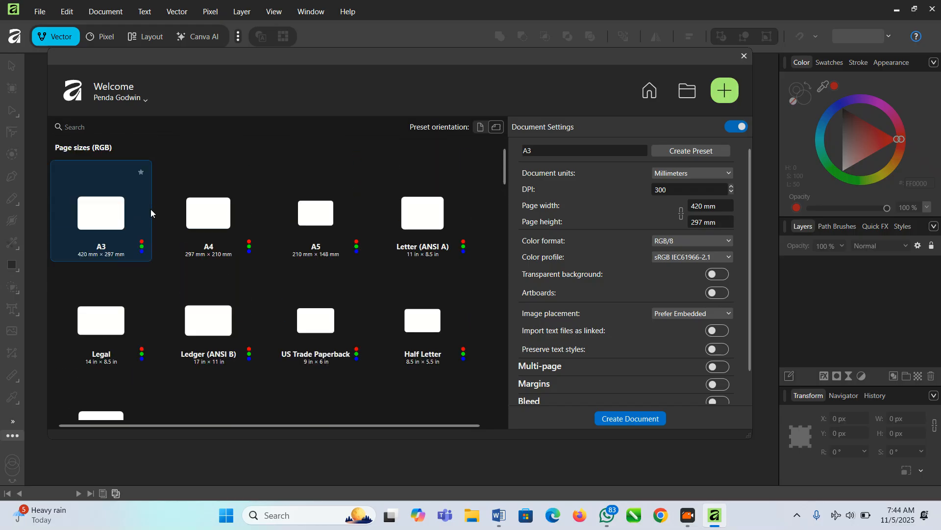
scroll(179, 263, down, 5)
scroll(147, 360, down, 1)
scroll(147, 360, up, 2)
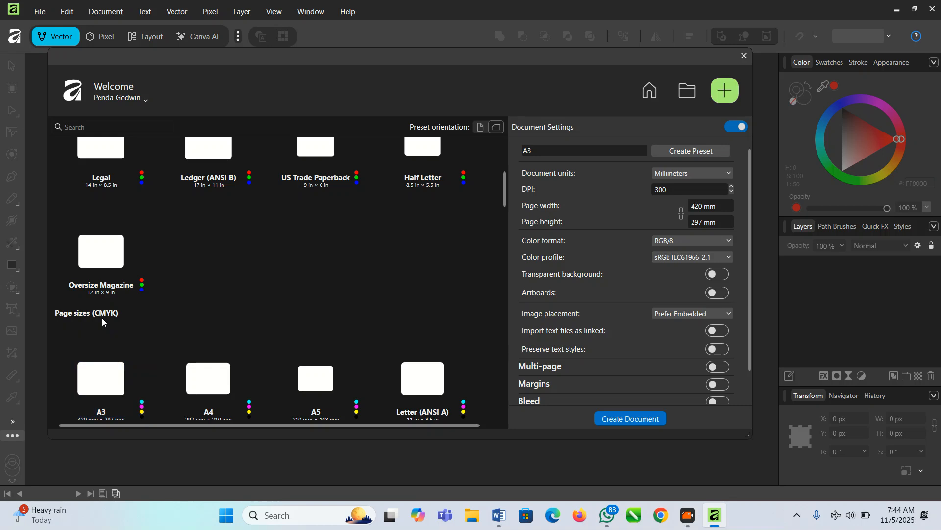
scroll(126, 316, up, 3)
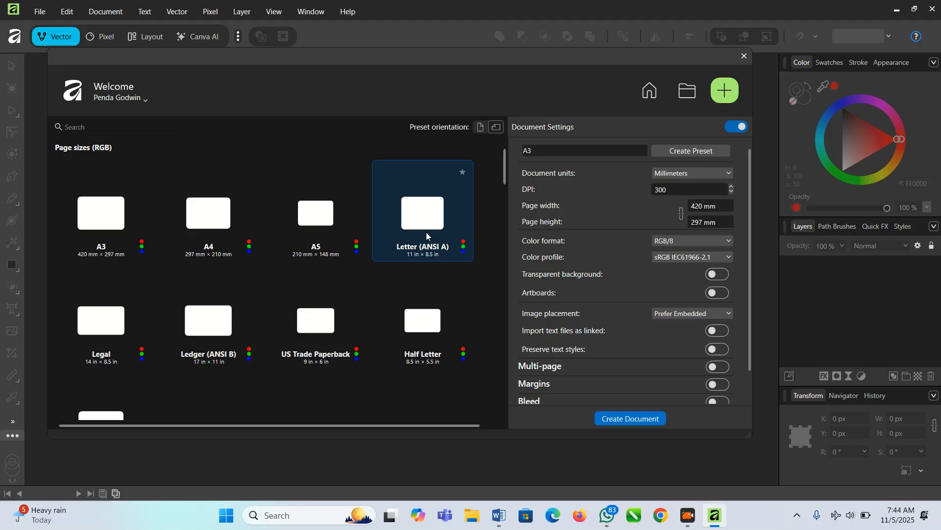
scroll(426, 231, down, 3)
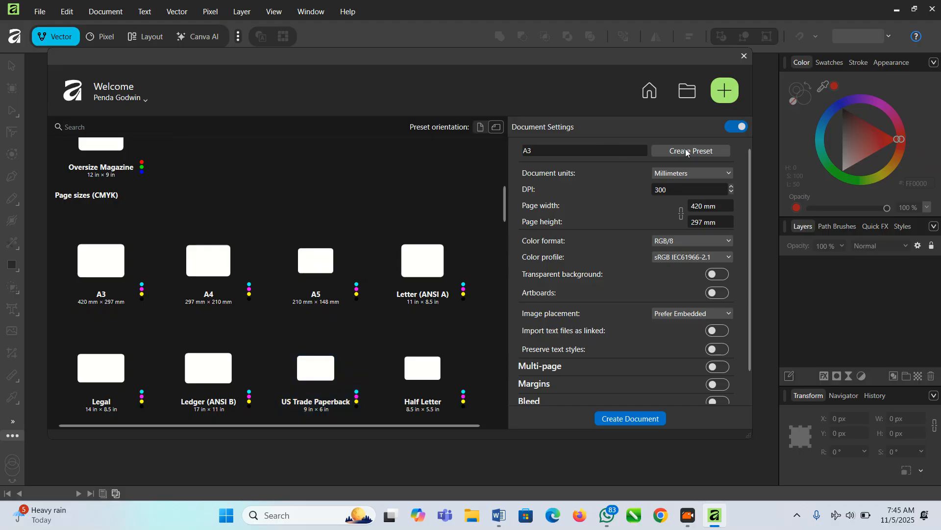
scroll(574, 380, down, 2)
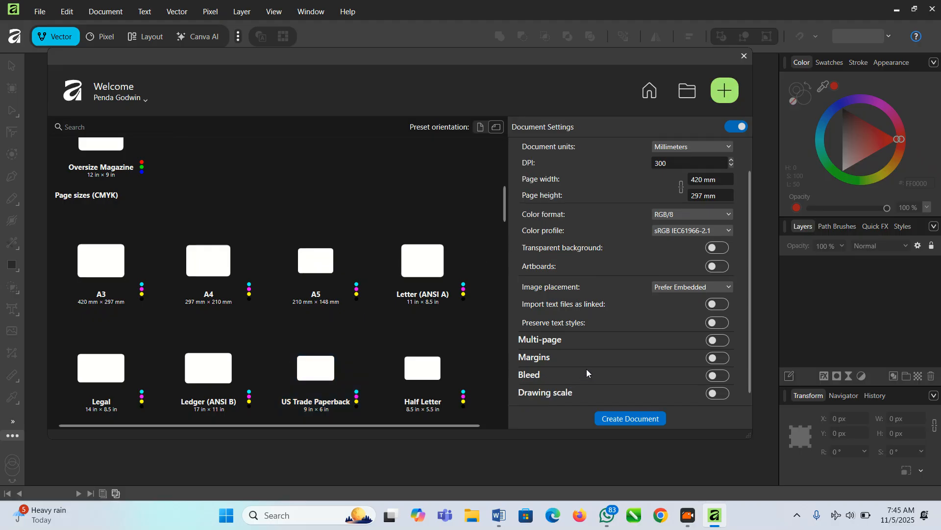
scroll(635, 297, up, 2)
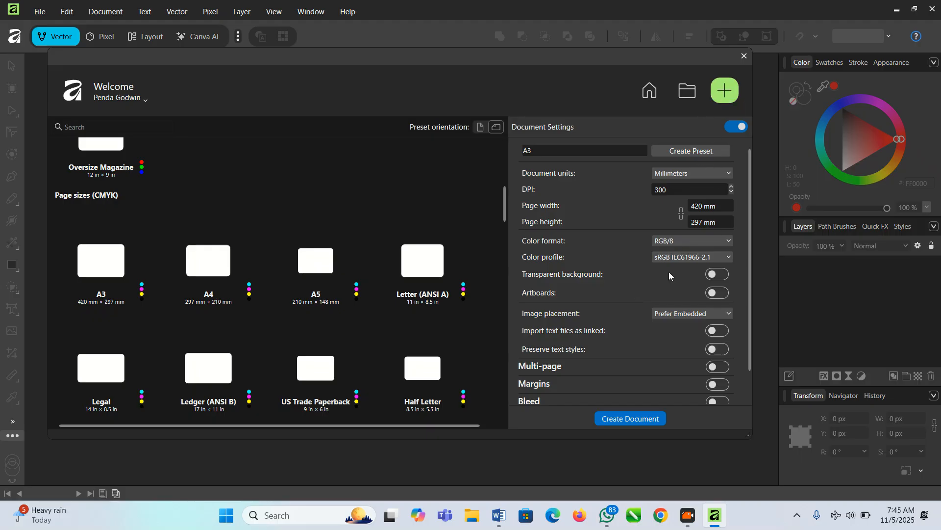
click(643, 417)
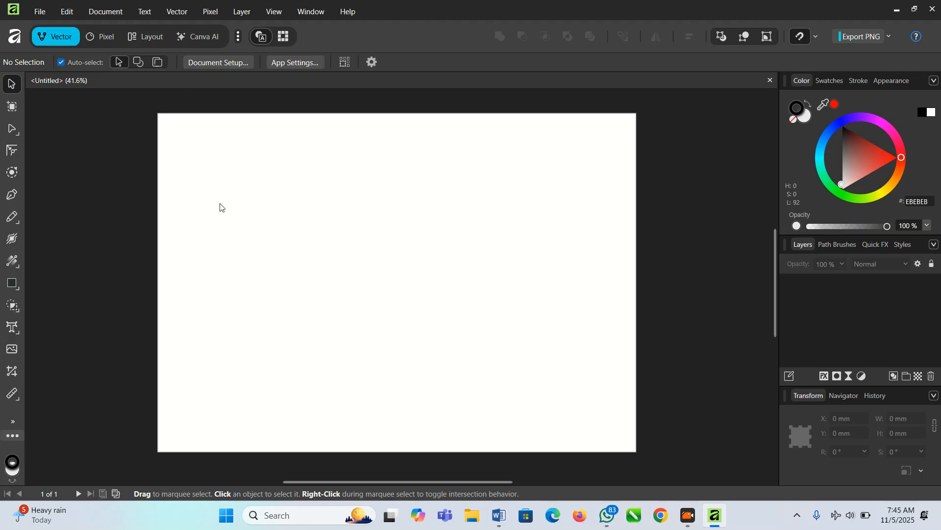
scroll(220, 207, down, 2)
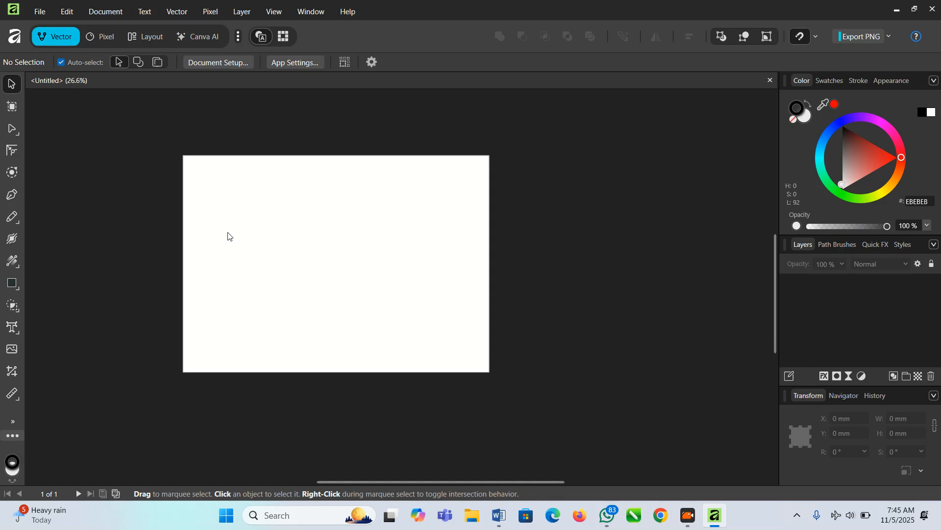
scroll(271, 271, up, 1)
scroll(271, 271, down, 1)
scroll(248, 201, up, 1)
scroll(284, 244, down, 1)
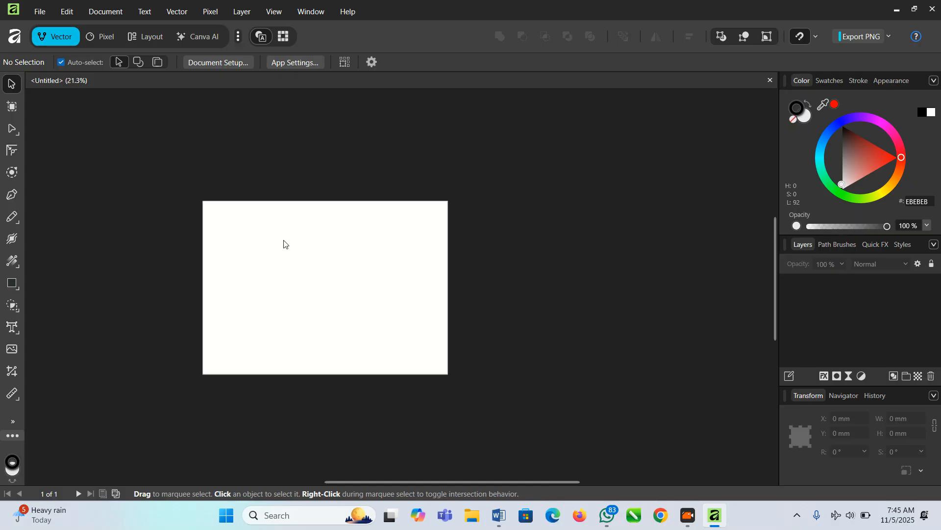
scroll(283, 253, up, 2)
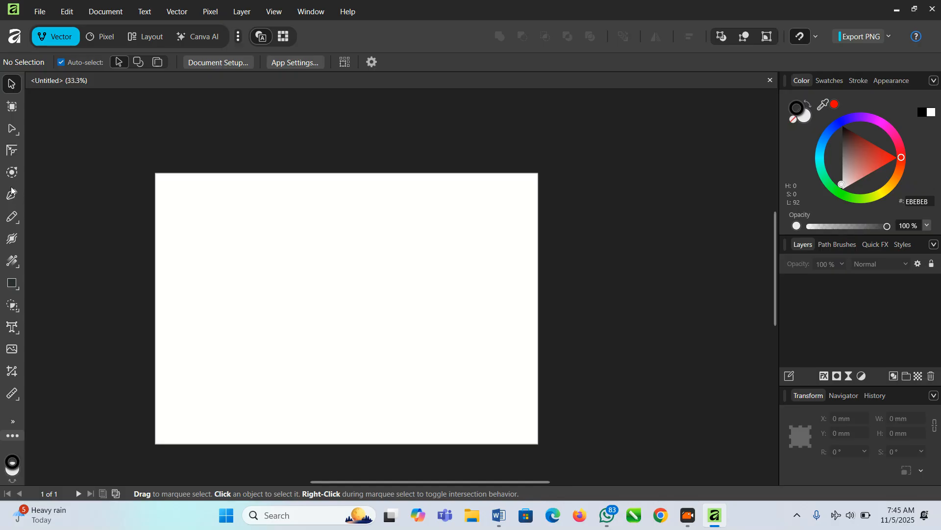
- Draw a rectangle about 207 × 157 mm near the page's center and shrink it from its upper-left corner to about 193 × 138 mm
click(12, 133)
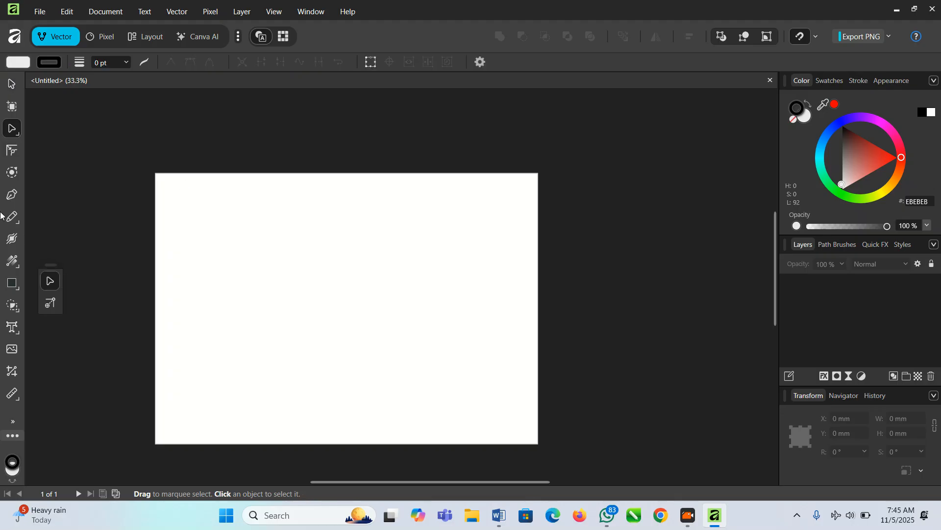
click(13, 284)
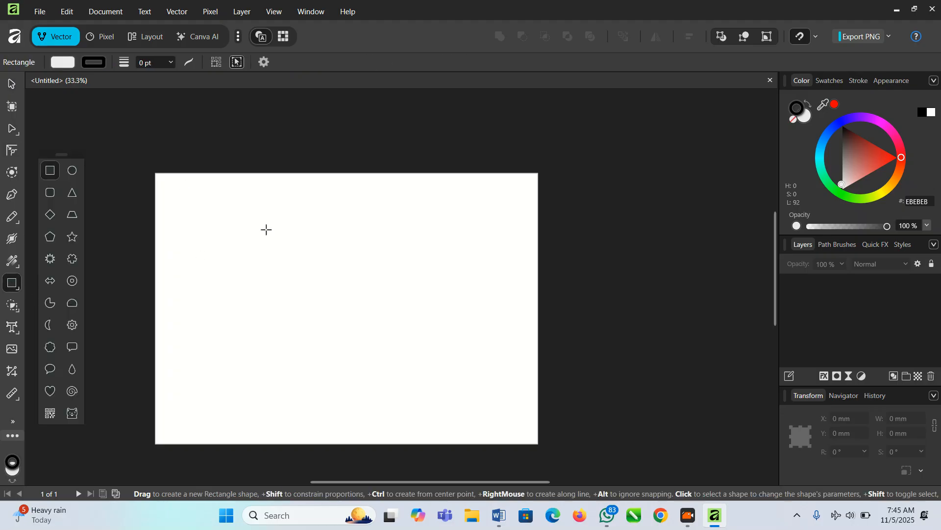
click(49, 172)
drag(269, 225, 457, 367)
click(12, 128)
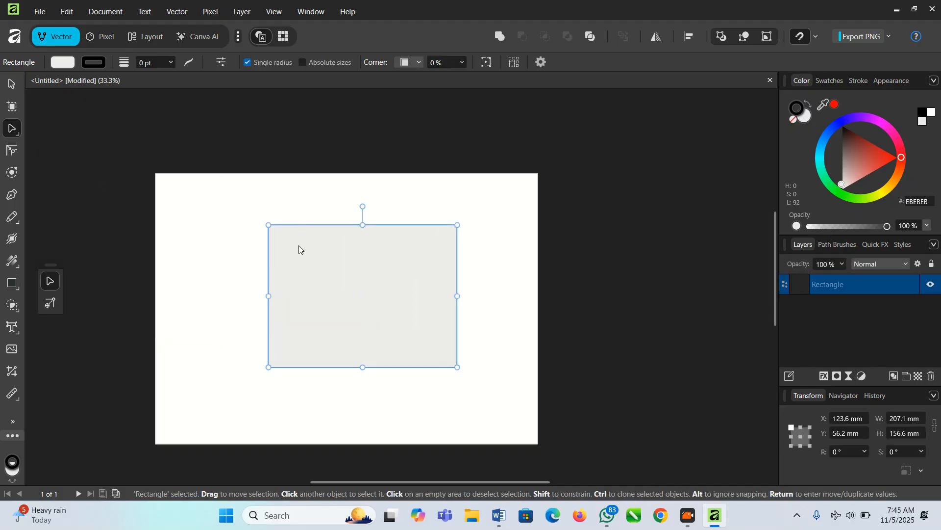
drag(270, 227, 282, 243)
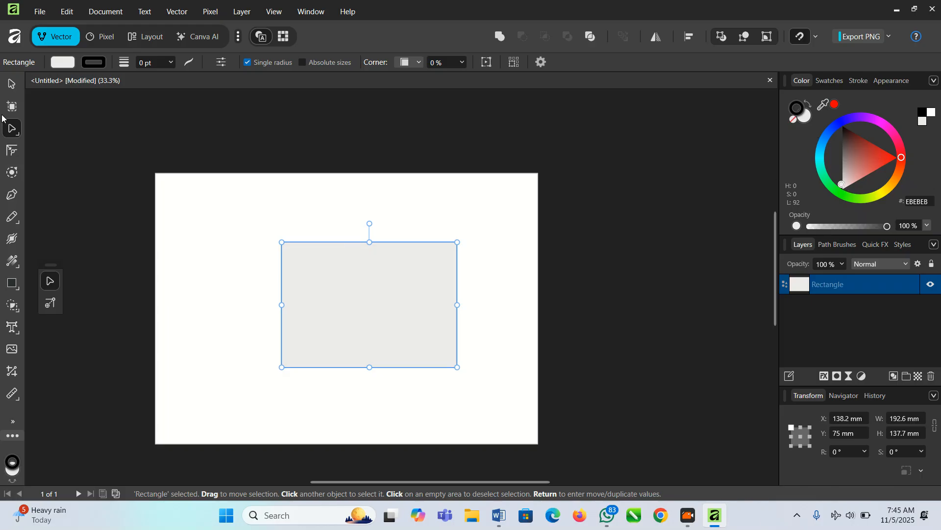
- Change the rectangle's fill color to pure red, FF0000
click(14, 88)
click(804, 338)
click(422, 314)
drag(858, 201, 874, 120)
click(914, 202)
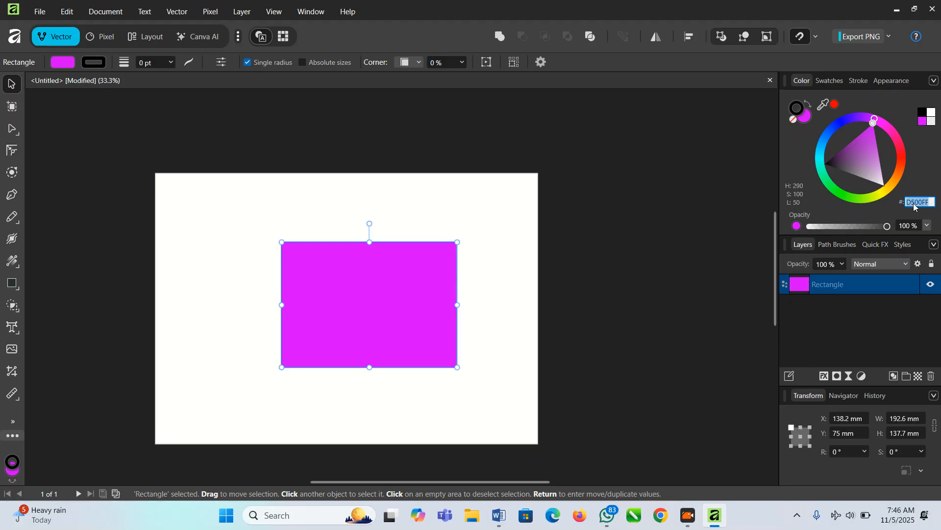
click(933, 202)
drag(875, 121, 895, 137)
click(834, 104)
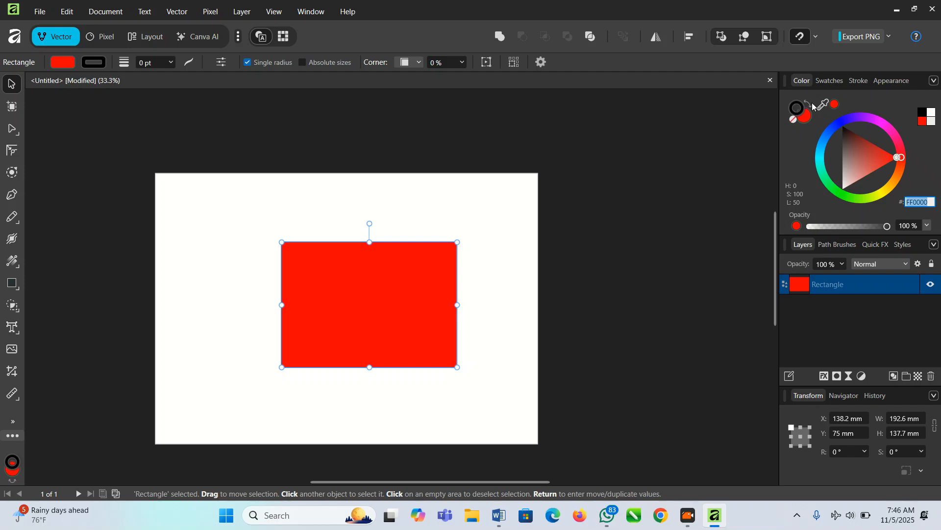
- Set the noise of the rectangle's red fill to 100%
click(797, 226)
drag(809, 226, 900, 226)
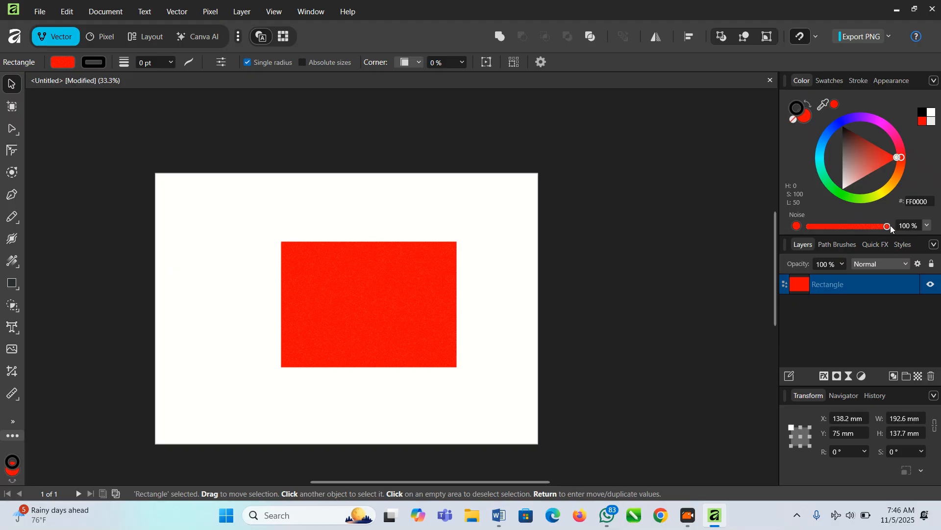
click(796, 226)
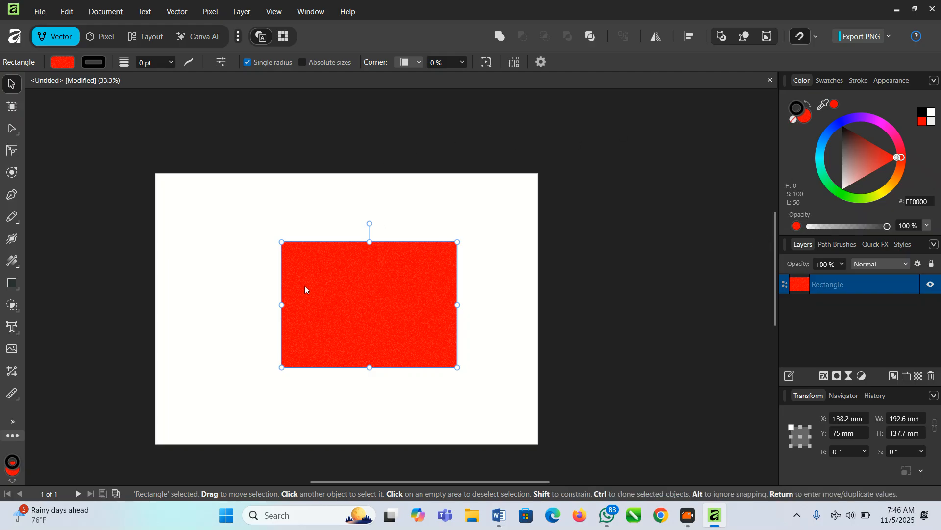
- View the rectangle in the Pixel workspace and return to the Vector workspace
scroll(848, 417, down, 1)
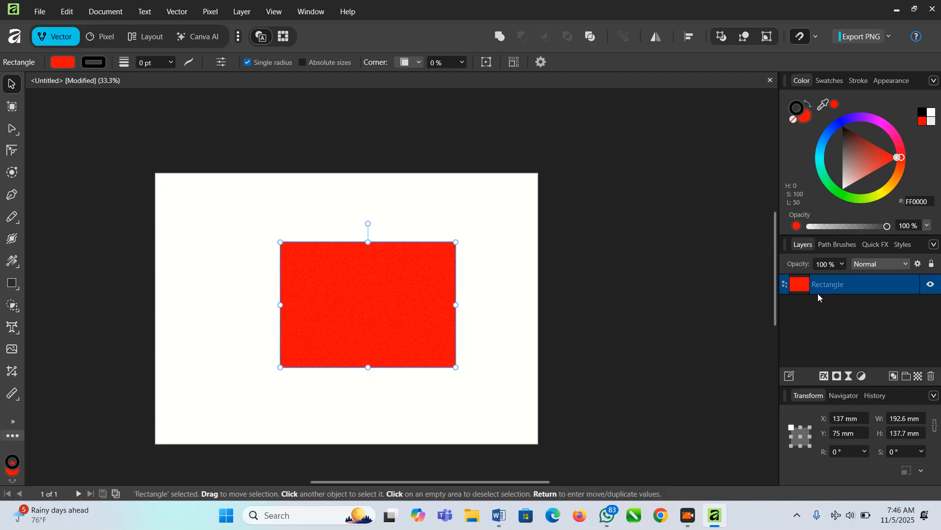
click(107, 38)
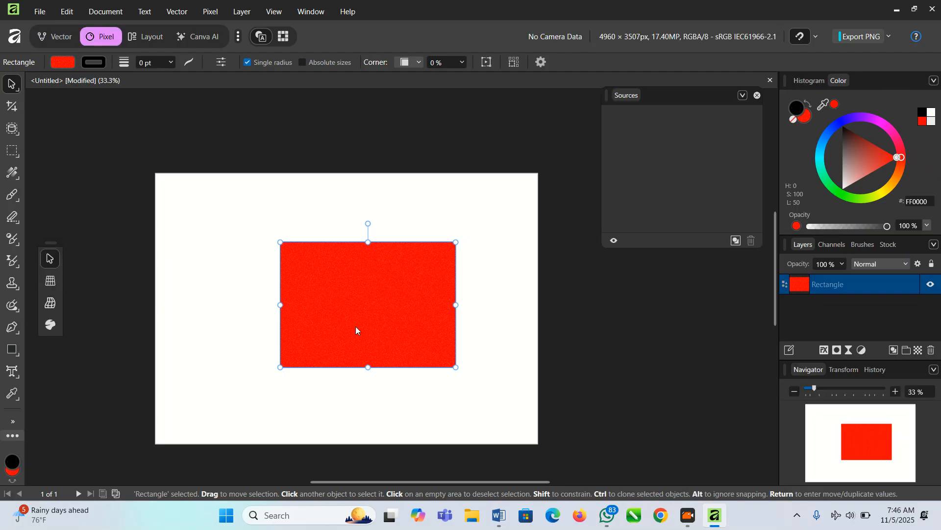
click(52, 35)
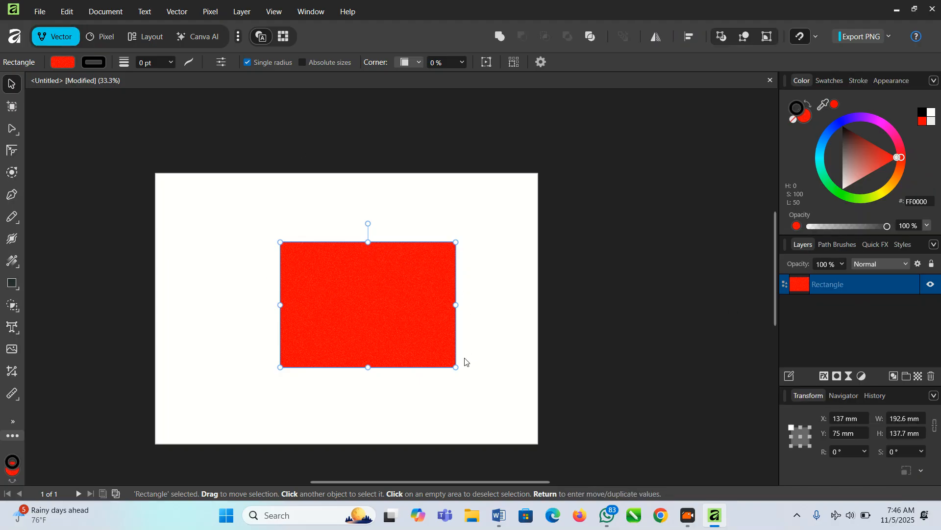
- Shrink the rectangle to about 81 × 74 mm near the page's upper-left corner and place a duplicate below and right of the page's center
drag(453, 368, 354, 308)
drag(319, 276, 407, 329)
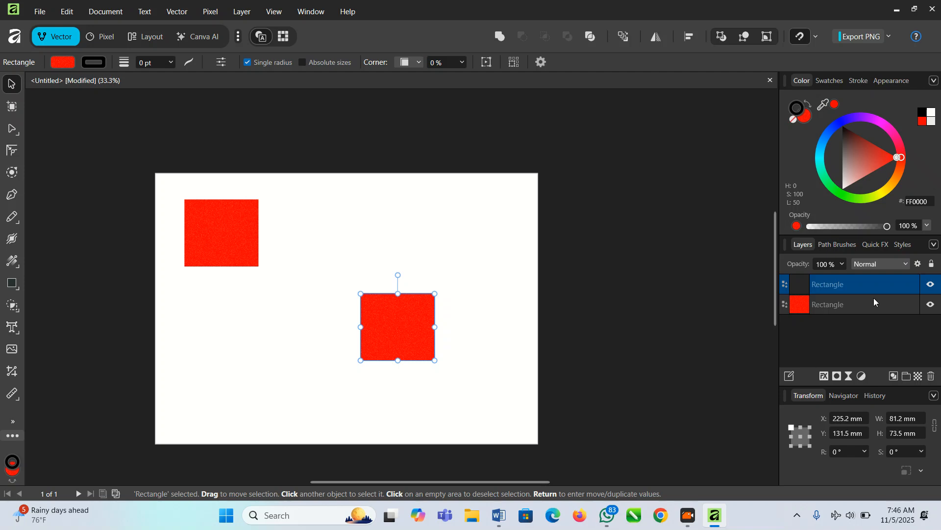
- Rename the layer of the duplicated rectangle with a person's first name
click(830, 306)
click(833, 289)
click(832, 309)
double_click(824, 286)
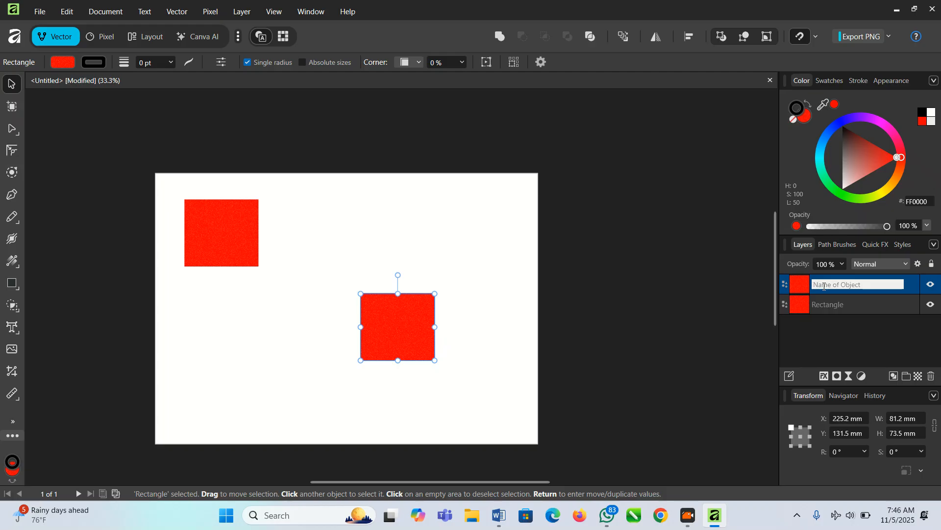
text(ge)
text(rog)
key(BackSpace)
key(BackSpace)
key(BackSpace)
key(Return)
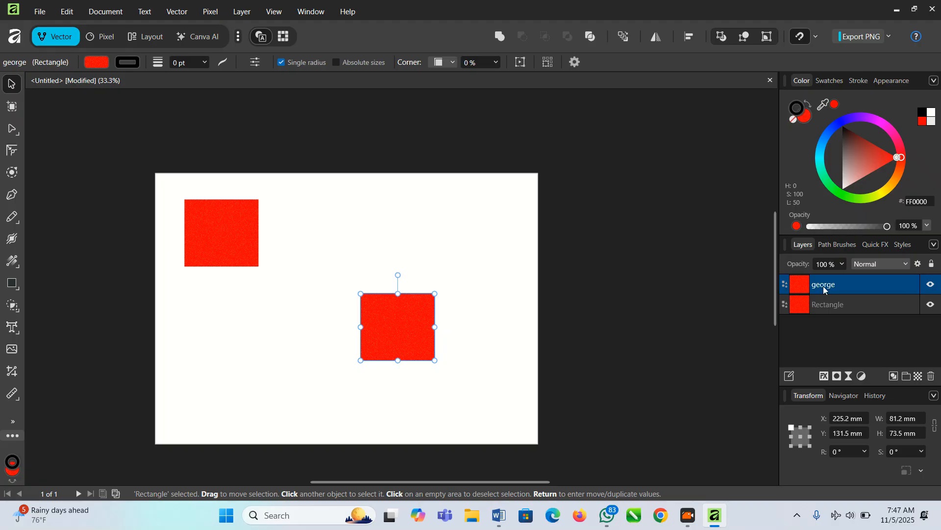
- Select each rectangle's layer in turn and examine the renamed rectangle's swatches, stroke options and appearance attributes, plus the page overview
click(833, 308)
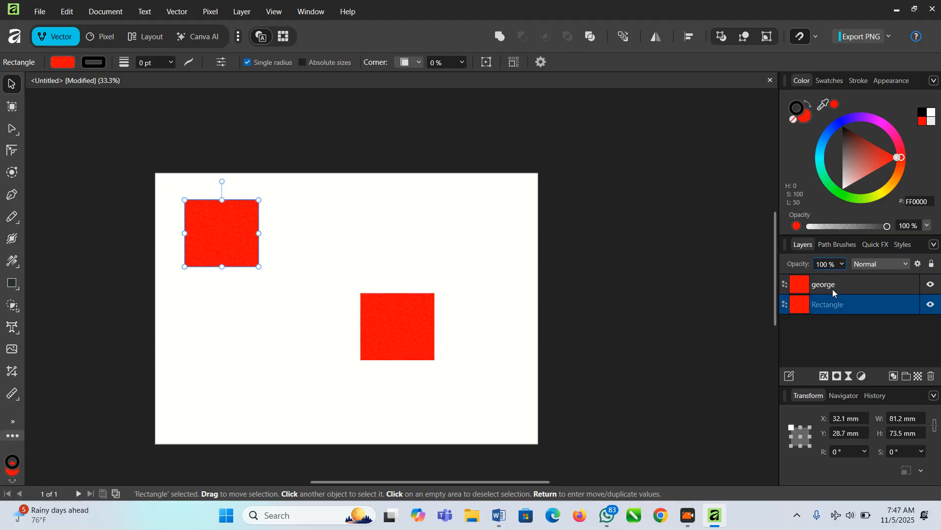
click(837, 286)
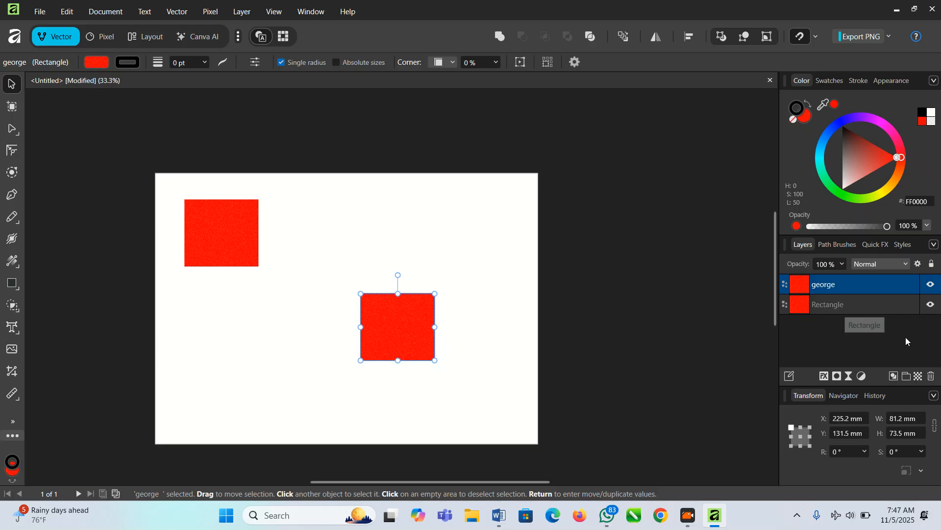
click(833, 83)
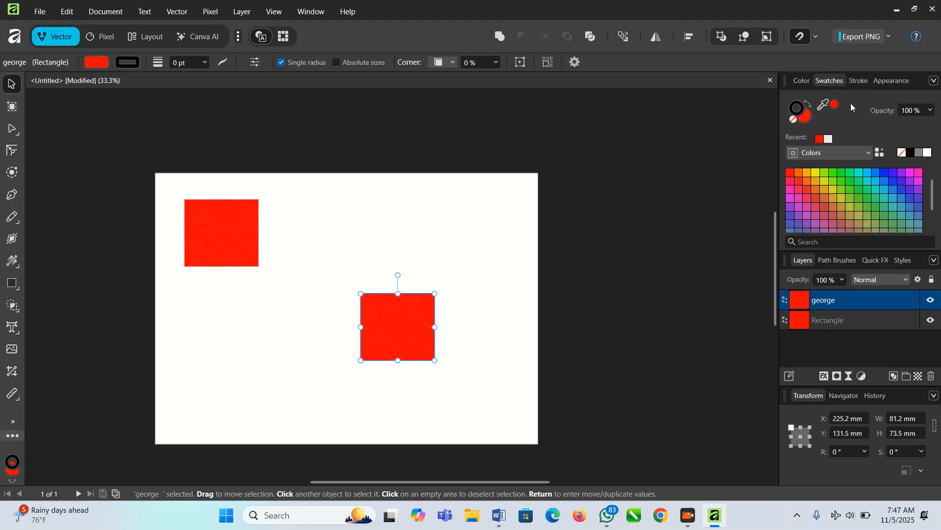
click(862, 82)
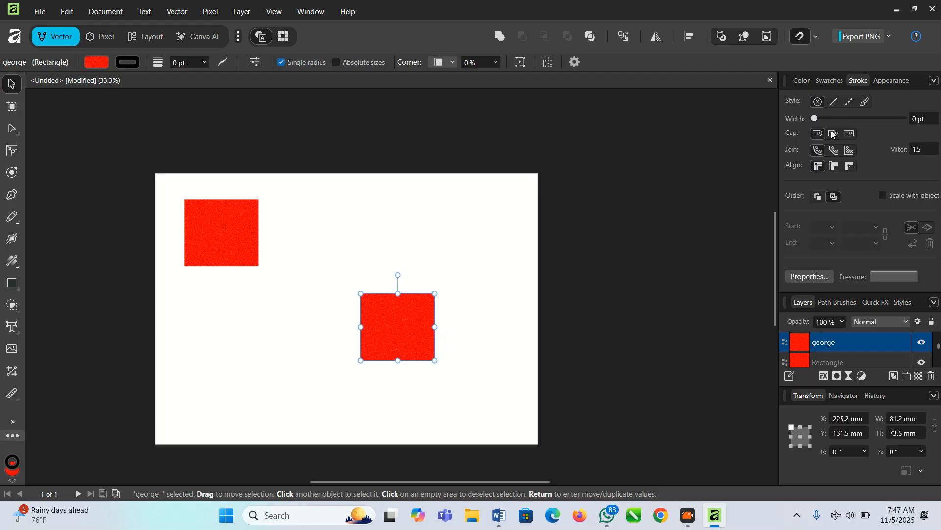
click(889, 82)
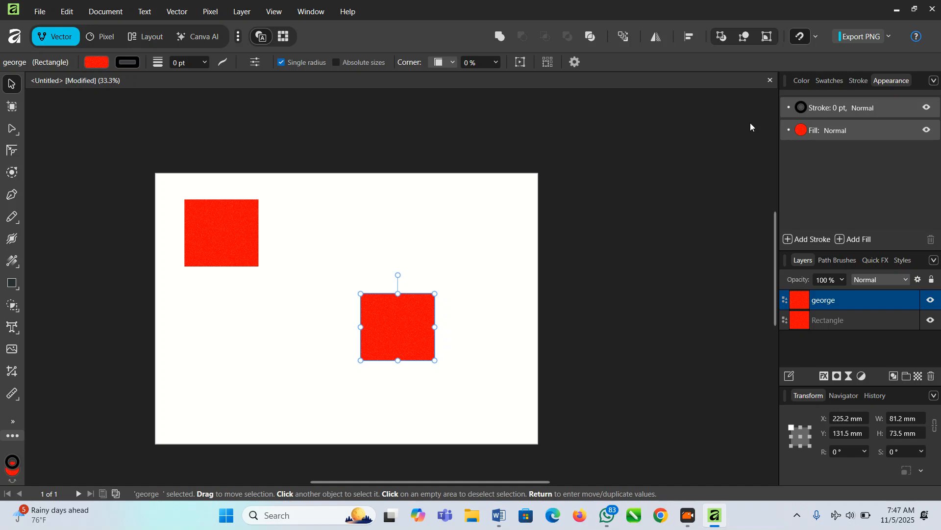
click(843, 395)
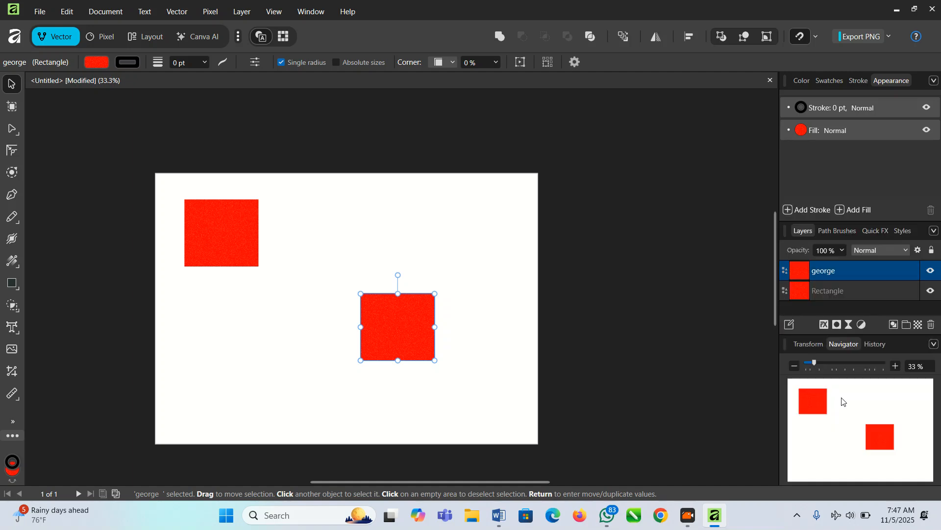
scroll(843, 406, down, 7)
scroll(836, 418, up, 8)
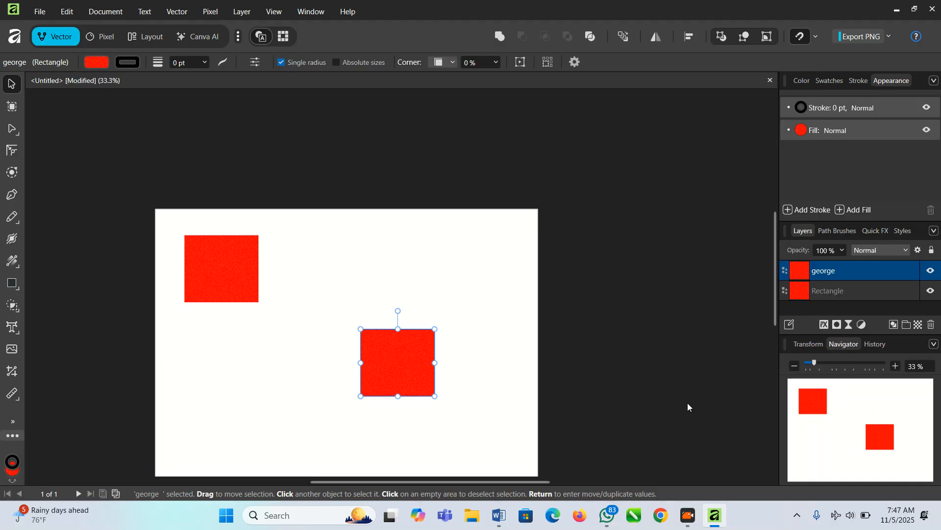
- Zoom the page out to 10 % and examine the document's edit history from the first to the latest entry
scroll(687, 404, down, 1)
mouse_move(816, 364)
mouse_down()
mouse_move(826, 359)
mouse_move(808, 357)
mouse_move(876, 361)
mouse_move(810, 366)
mouse_move(816, 376)
mouse_move(809, 369)
mouse_up()
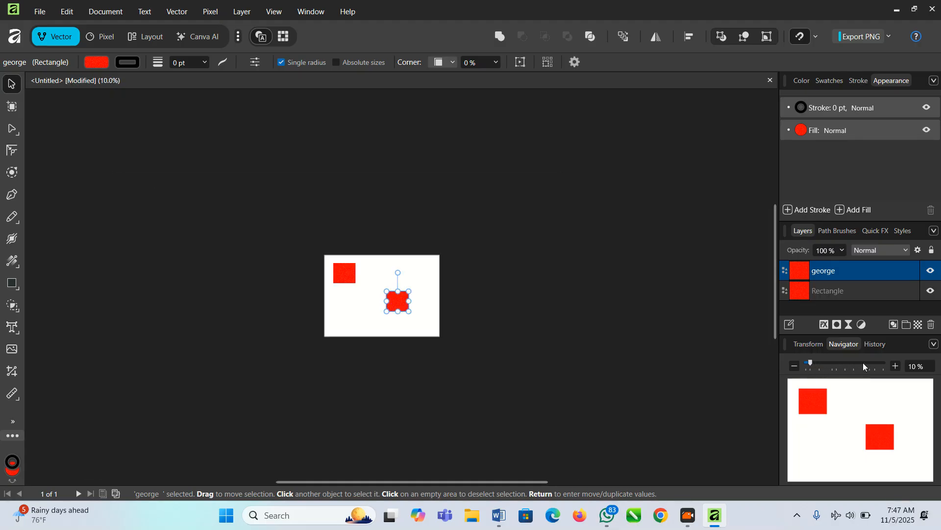
click(874, 345)
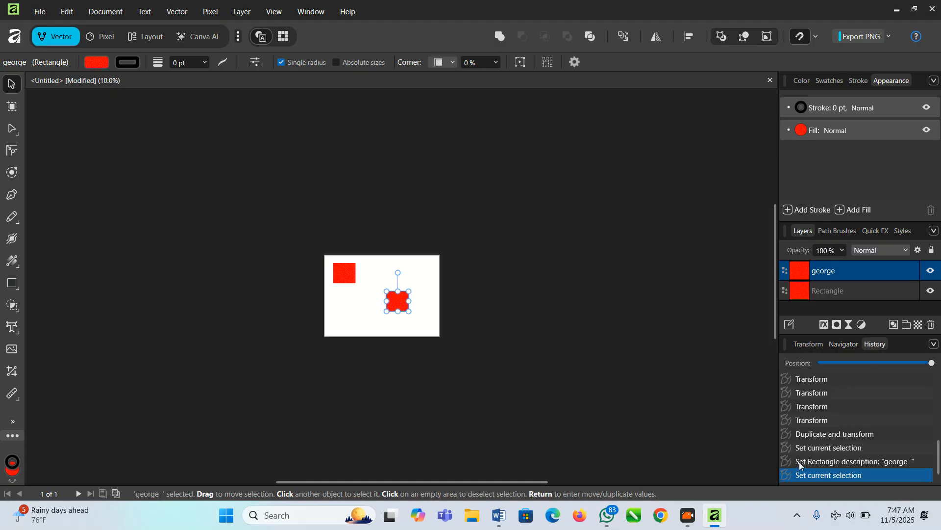
scroll(812, 451, up, 5)
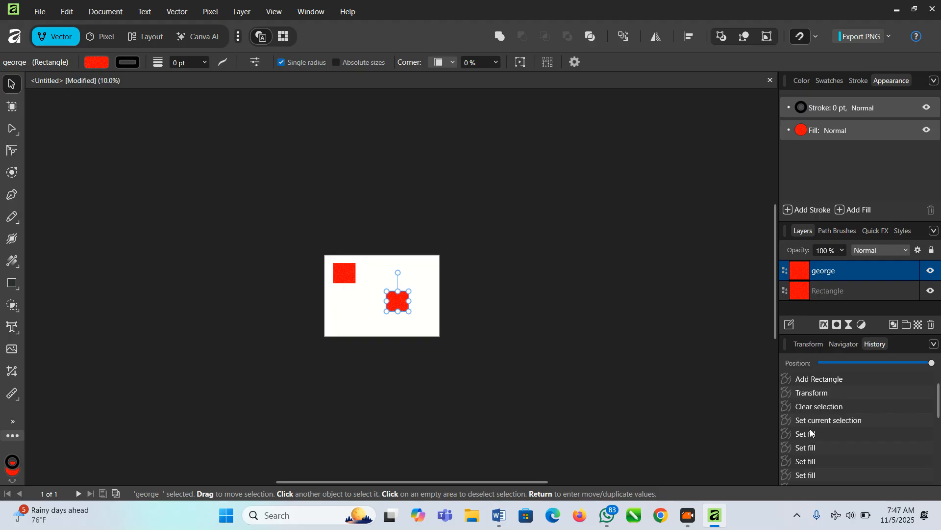
scroll(823, 415, down, 5)
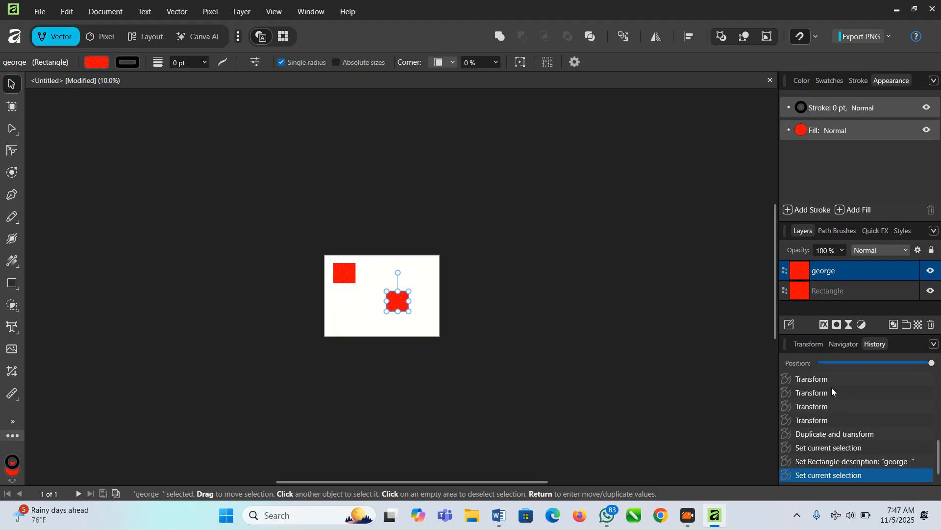
scroll(831, 387, up, 5)
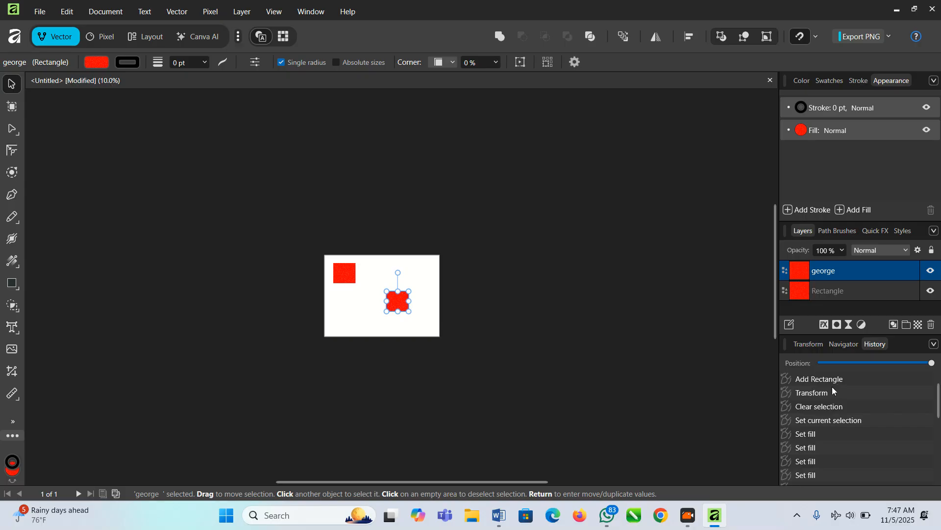
- Duplicate the renamed rectangle near the page's upper-right corner and place the lower one at about X 128.8 mm, Y 128 mm
ctrl+drag(398, 305, 375, 300)
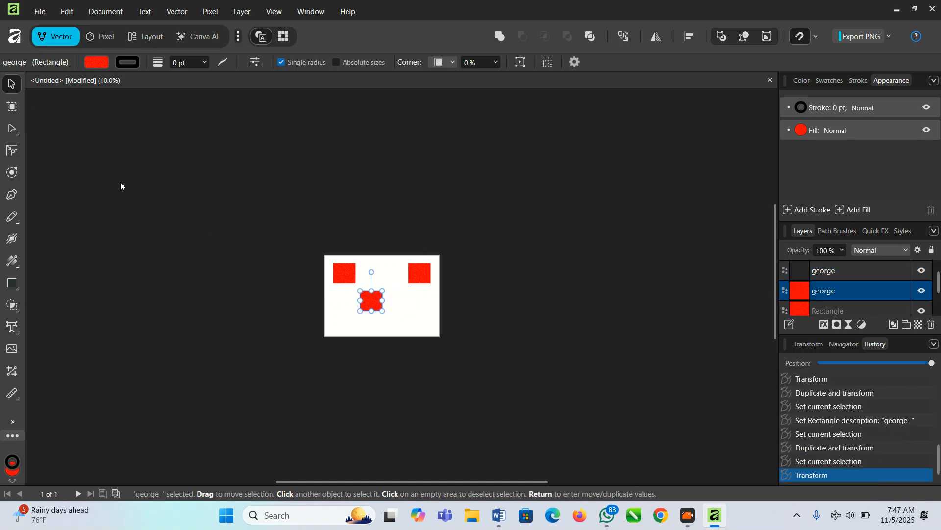
click(467, 342)
click(364, 307)
scroll(834, 404, up, 5)
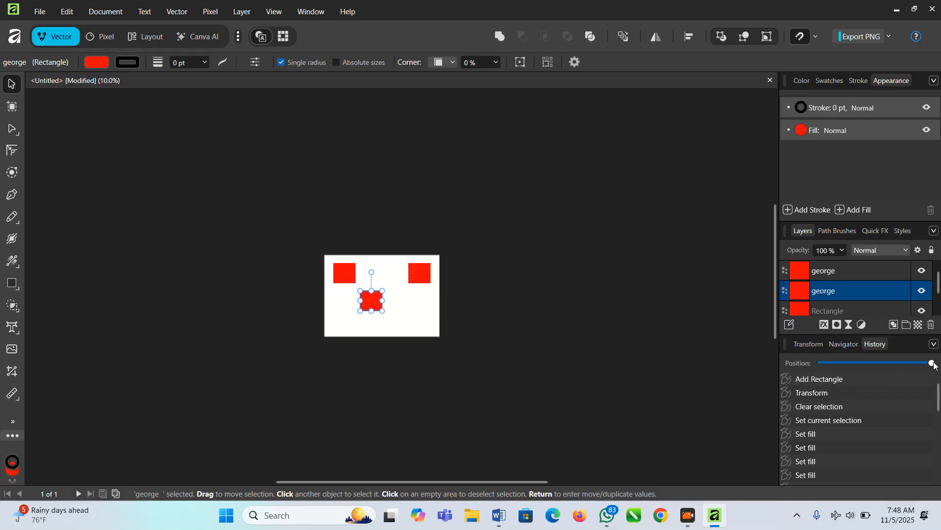
click(809, 344)
key(Up)
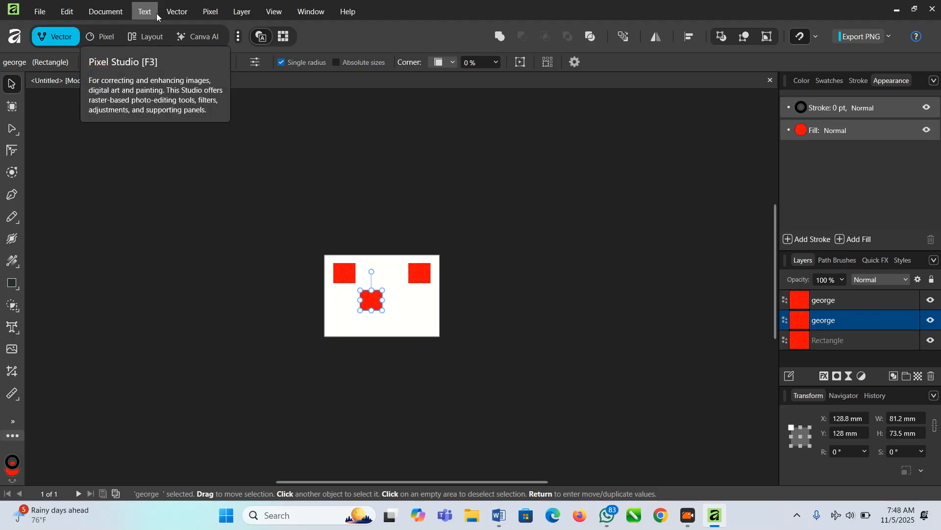
- View the Pixel, Layout and Canva AI workspaces in turn, try an AI image tool and dismiss the upgrade offer
click(103, 37)
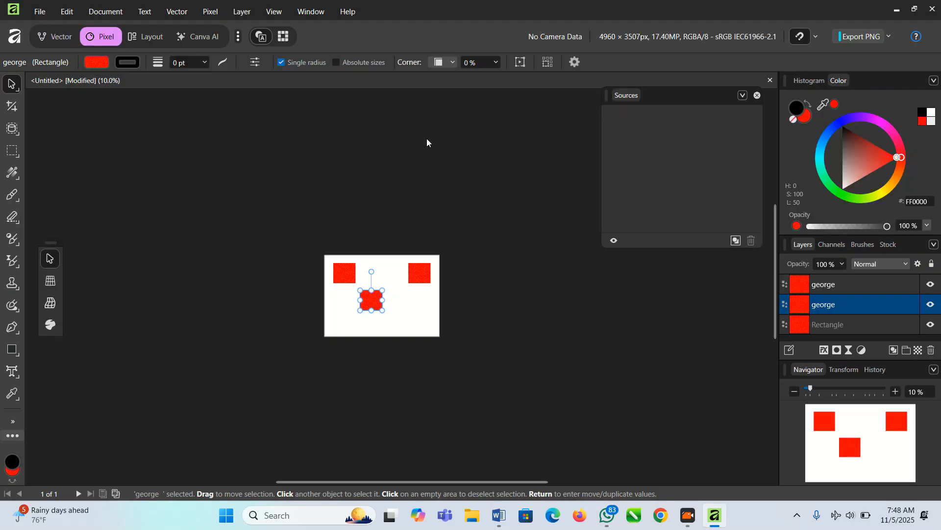
click(152, 36)
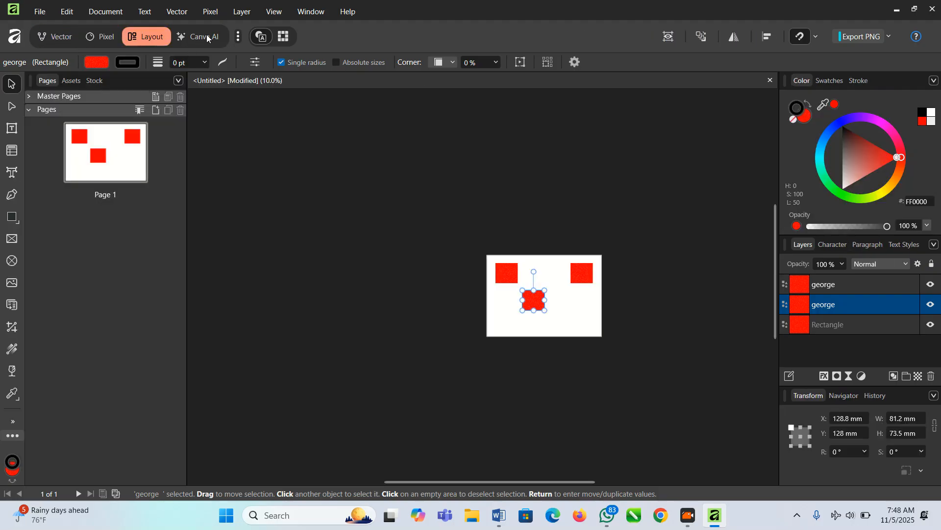
click(210, 37)
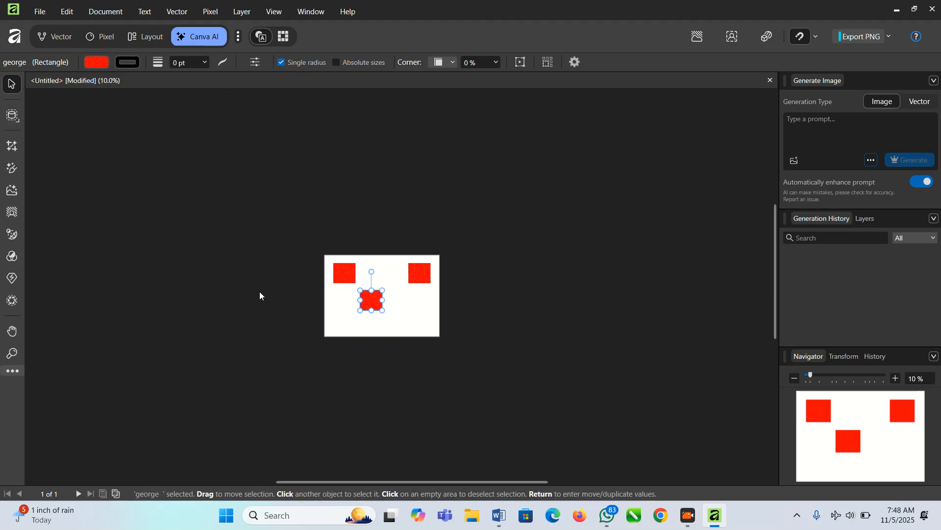
click(14, 195)
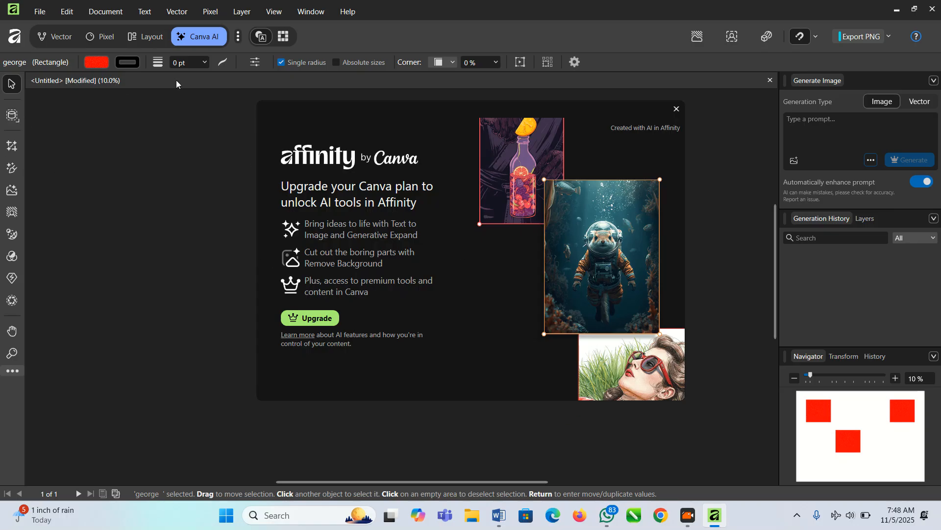
click(679, 108)
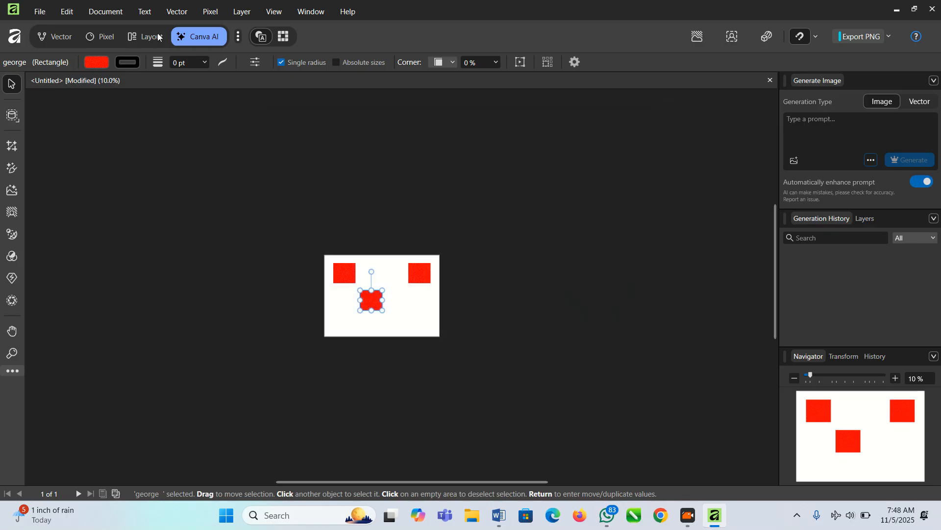
- Return to the Vector workspace by way of the Pixel workspace and deselect the rectangle
click(95, 37)
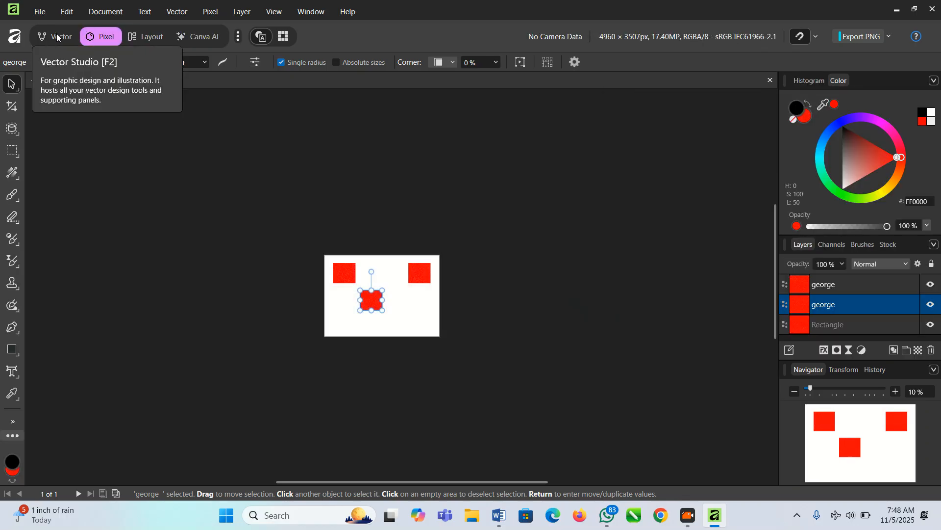
click(57, 34)
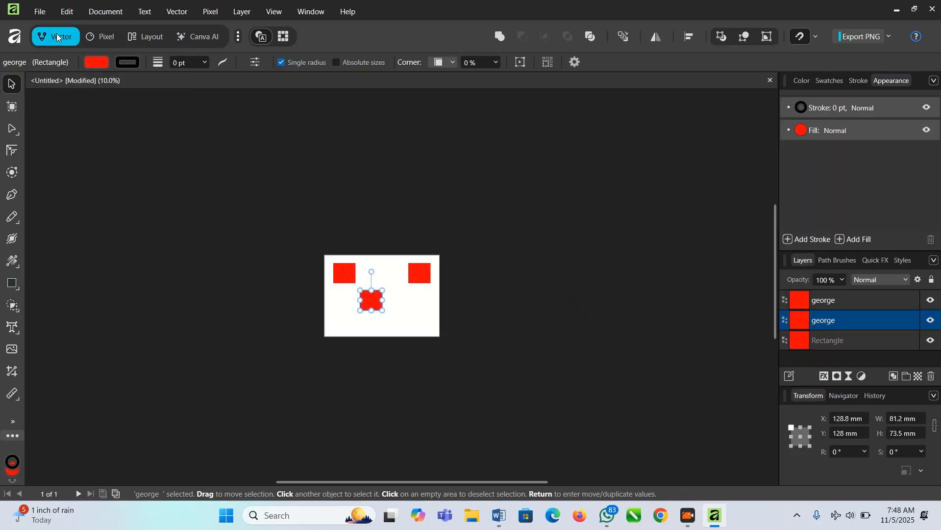
click(449, 275)
scroll(397, 316, up, 3)
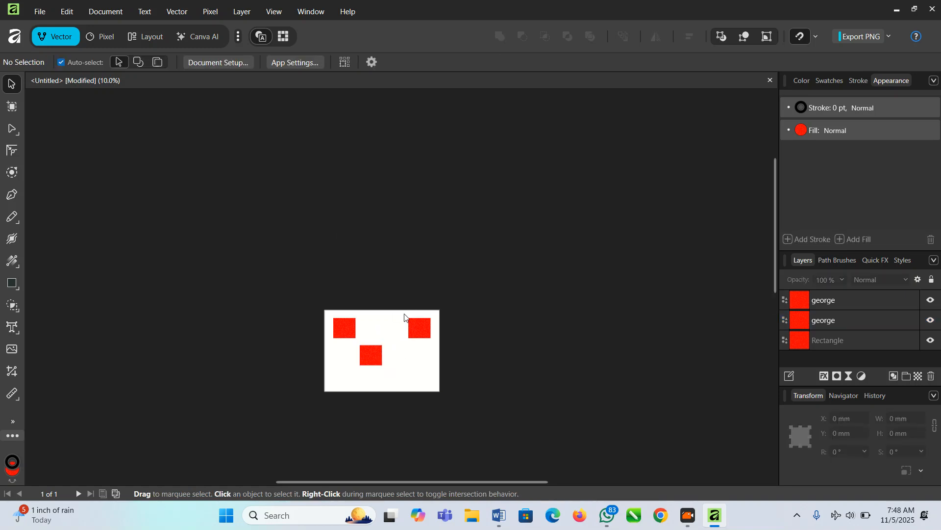